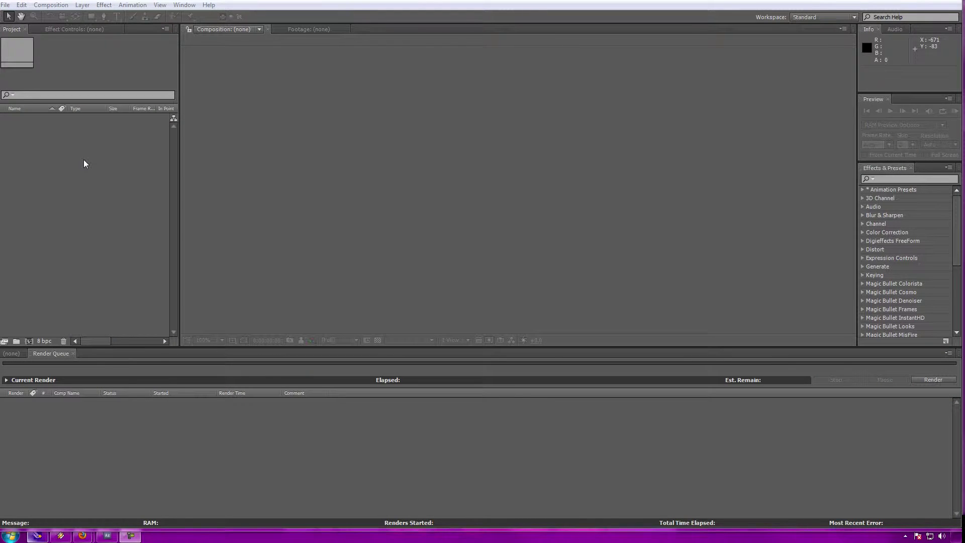
Open the Import File dialog and browse to Libraries > Documents > maya > images
right_click(84, 160)
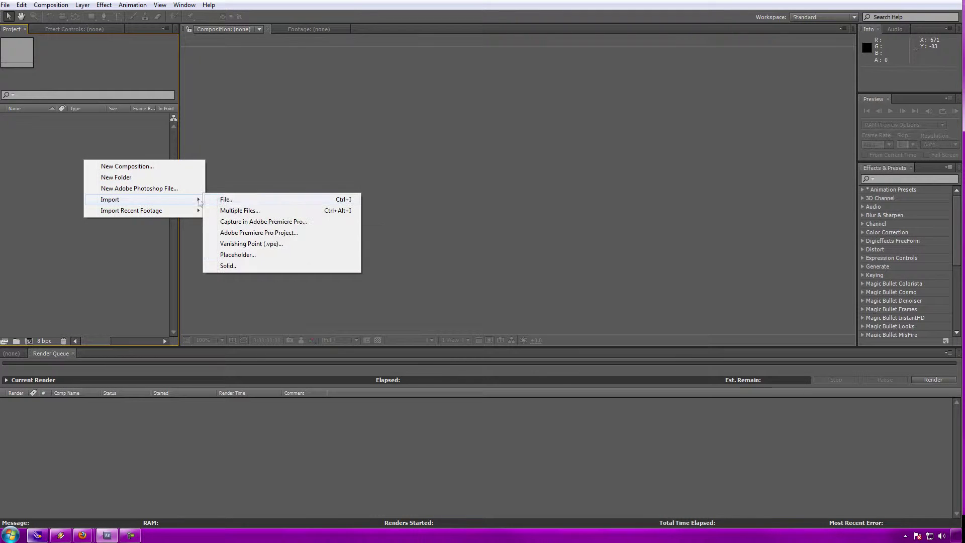
click(227, 199)
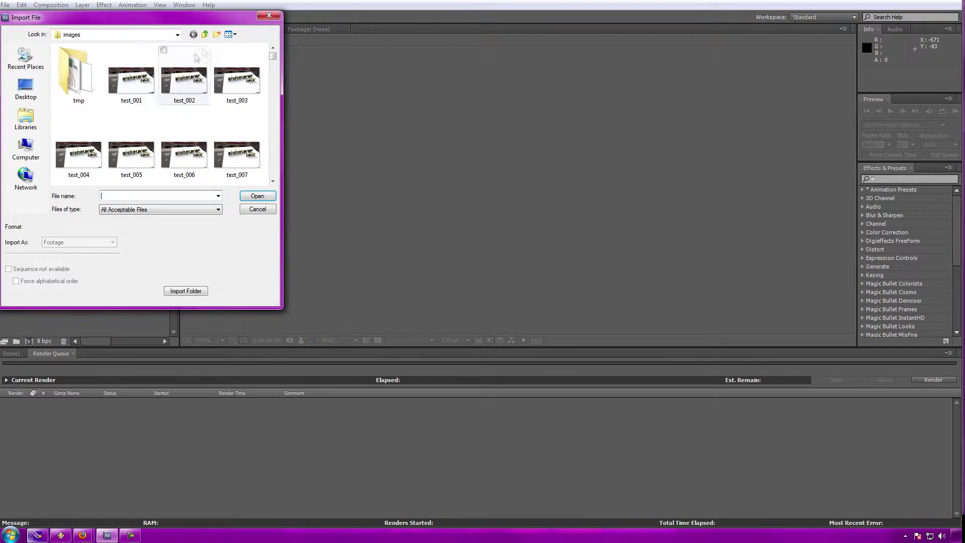
click(206, 35)
click(25, 88)
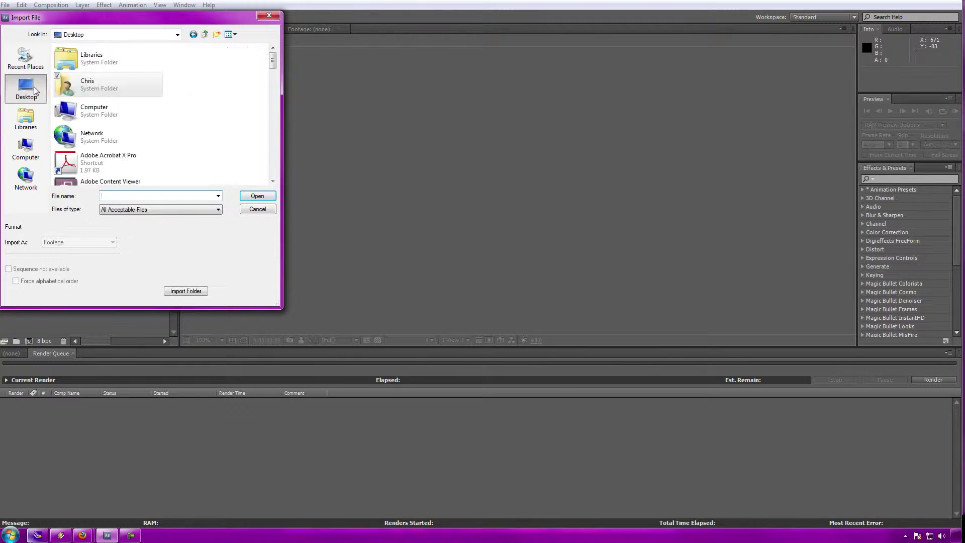
scroll(191, 118, down, 10)
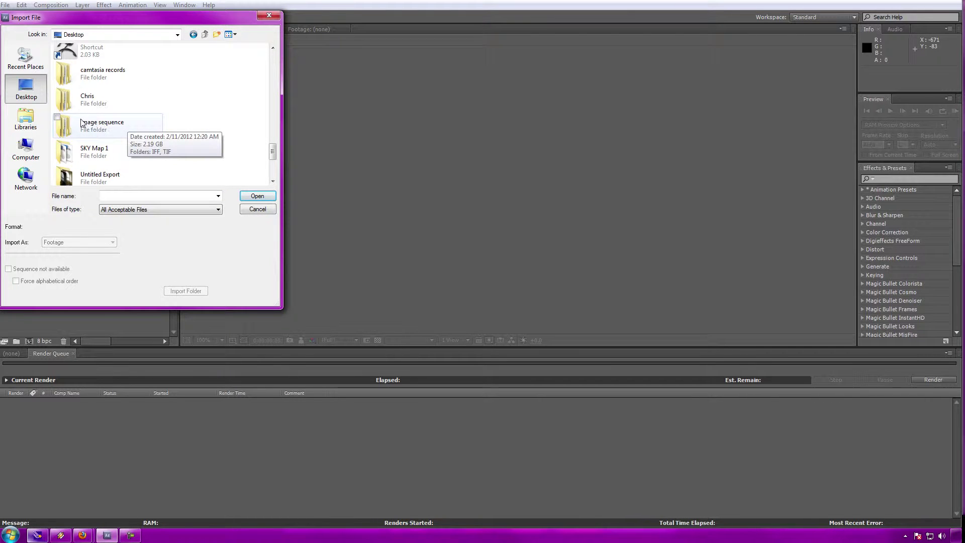
scroll(83, 121, down, 1)
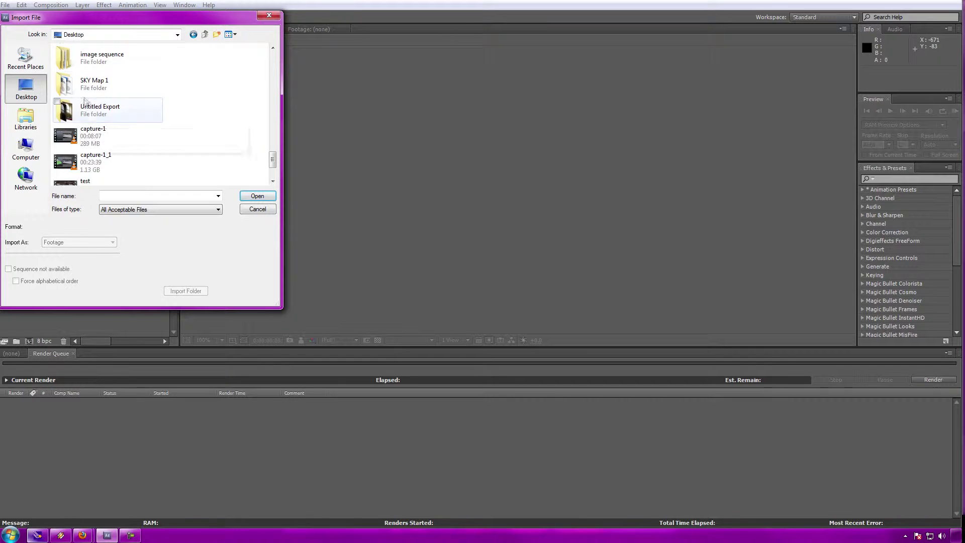
click(40, 115)
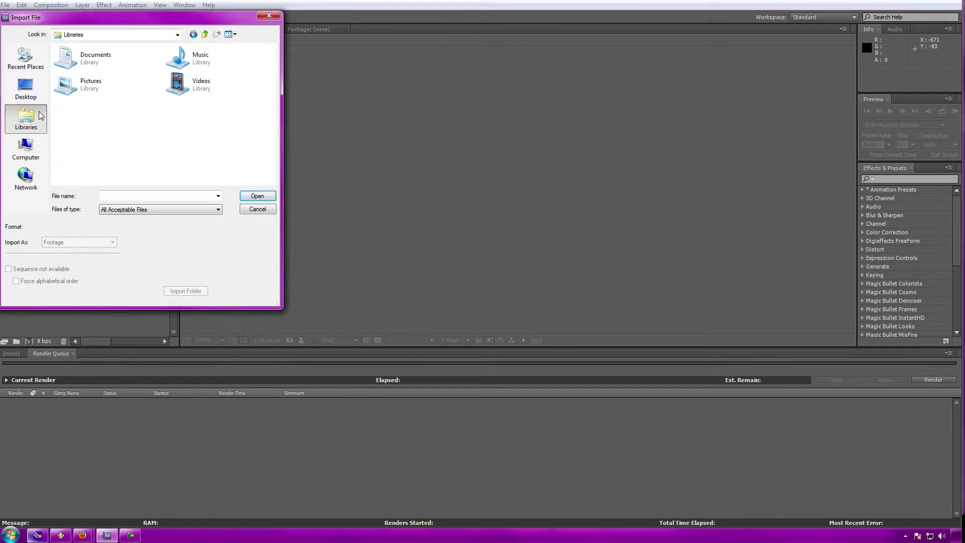
double_click(93, 57)
double_click(81, 96)
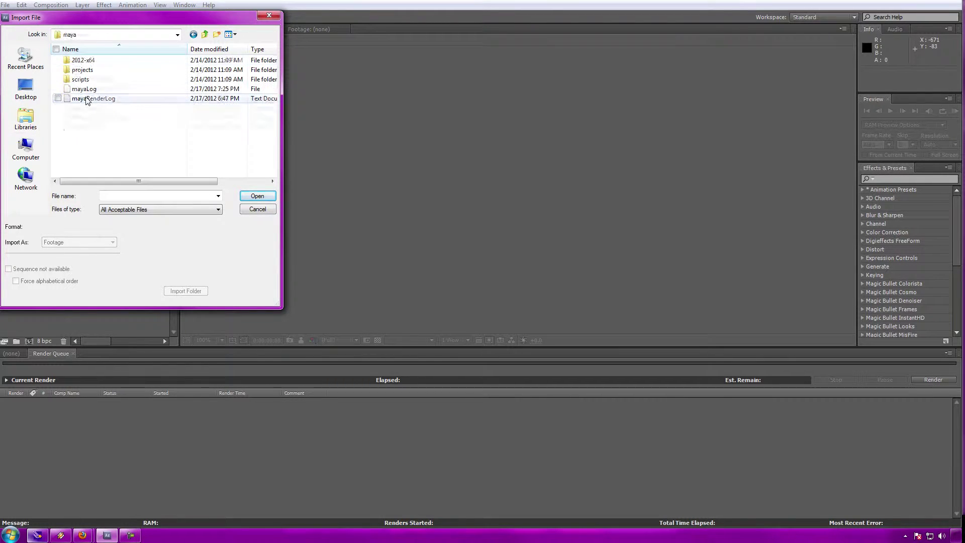
double_click(82, 70)
Import test_001 as a TIFF sequence with alpha ignored and make a composition from it
click(82, 70)
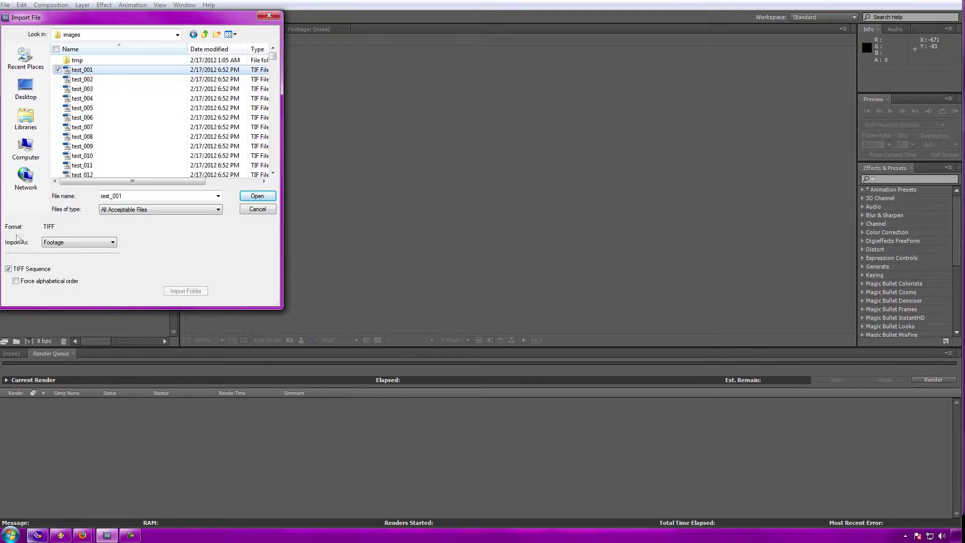
click(257, 196)
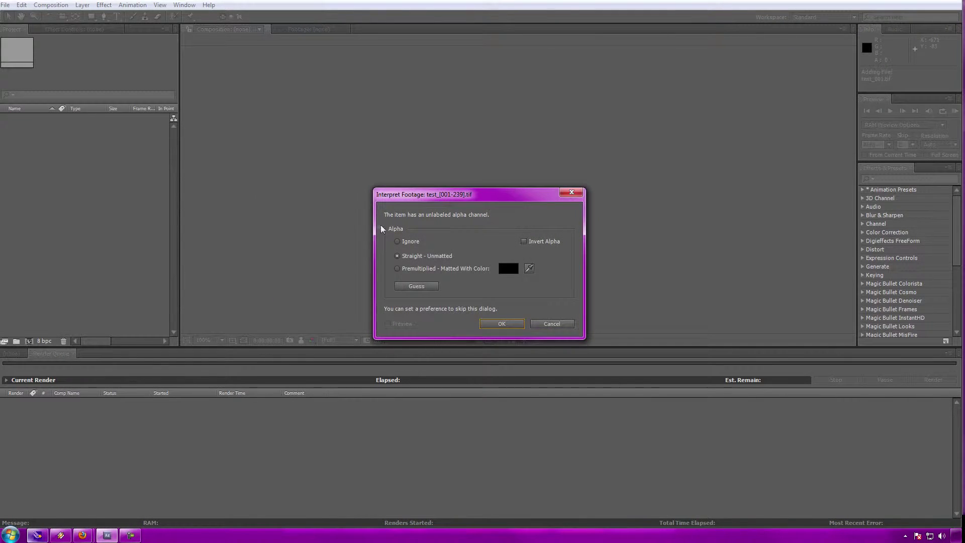
click(398, 242)
click(501, 324)
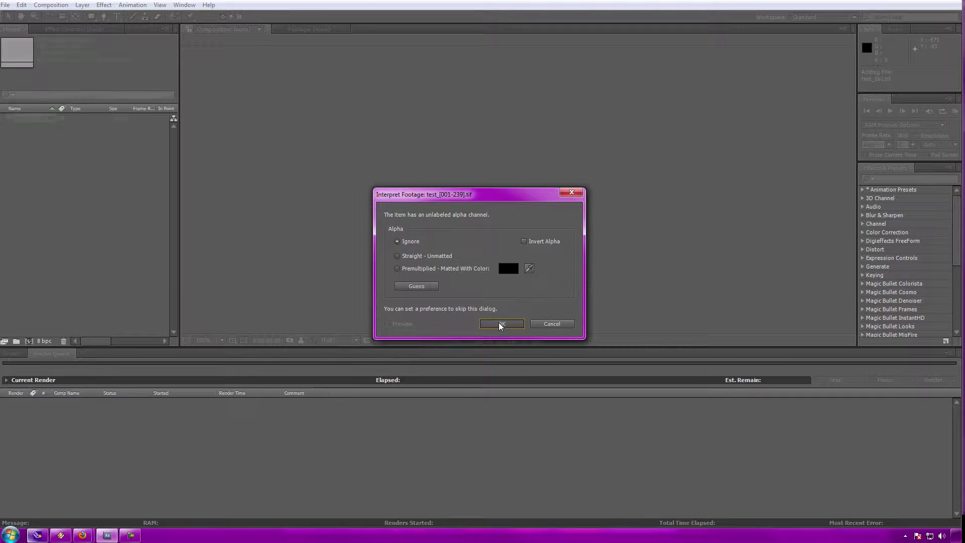
drag(13, 121, 29, 342)
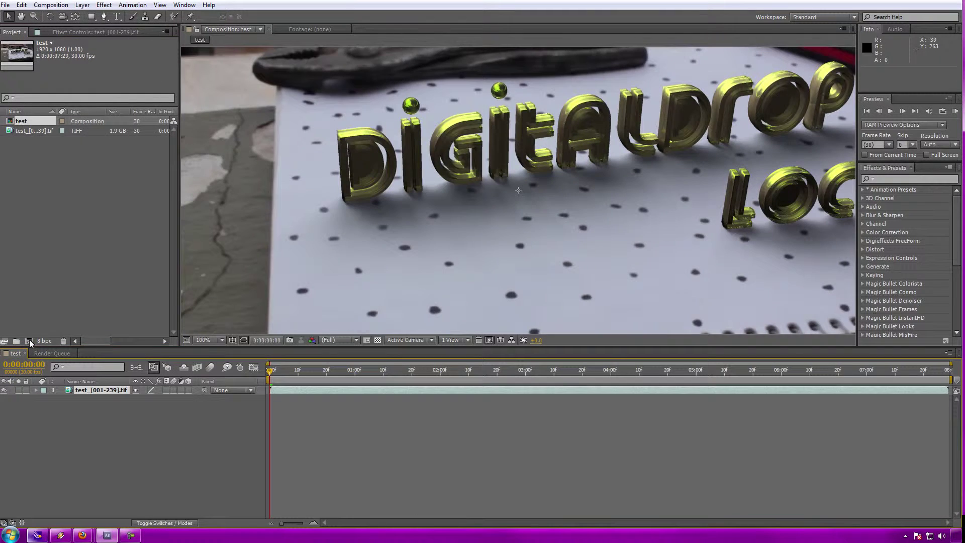
Set the test composition's viewer magnification to Fit and scrub the playhead around one second
scroll(369, 246, down, 2)
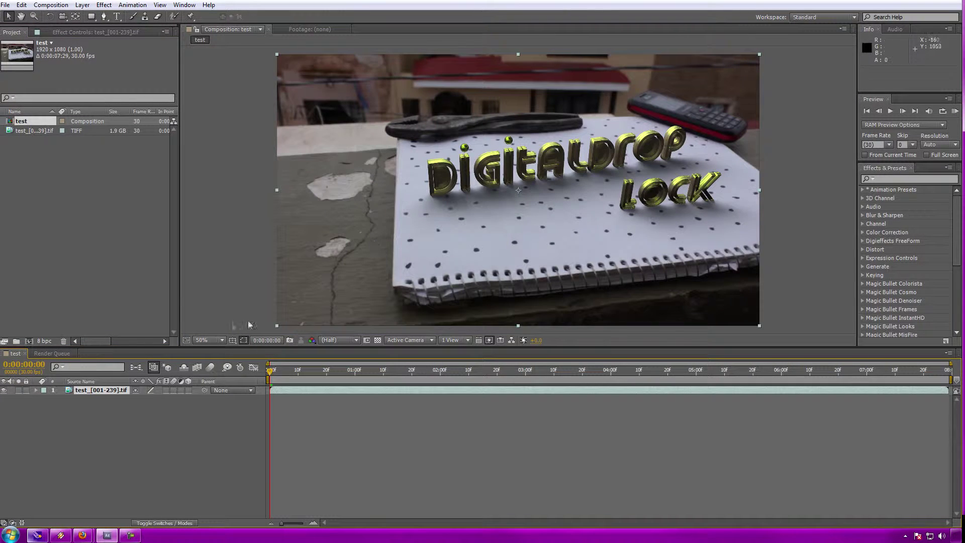
click(203, 339)
click(216, 169)
mouse_move(271, 369)
mouse_down()
mouse_move(796, 369)
mouse_move(529, 384)
mouse_move(453, 371)
mouse_move(270, 371)
mouse_up()
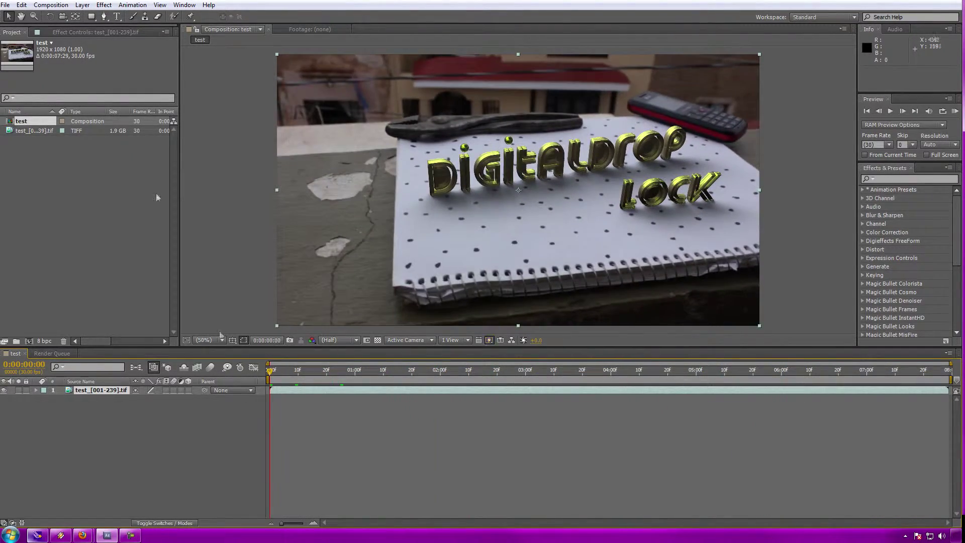
click(50, 5)
Add the test composition to the Render Queue and set a custom output frame rate
click(60, 79)
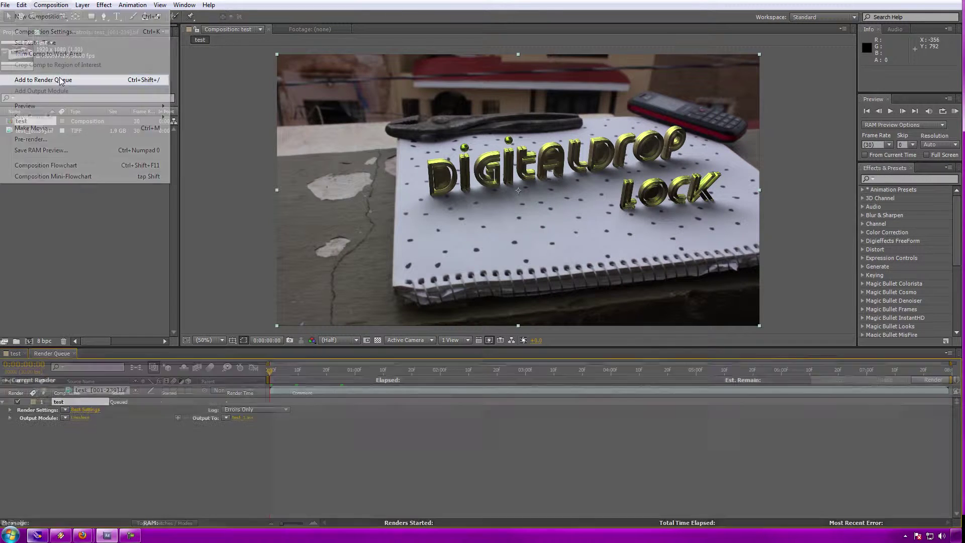
click(84, 410)
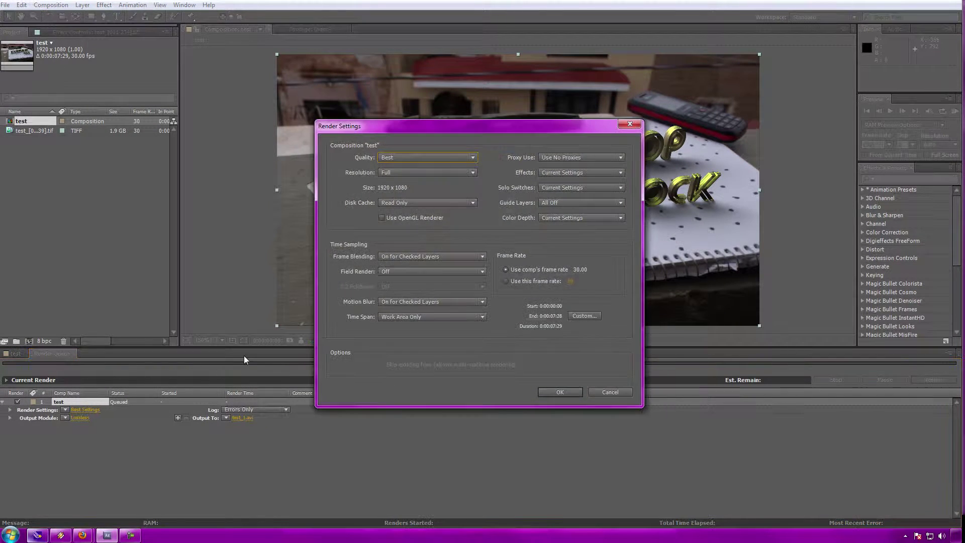
click(568, 281)
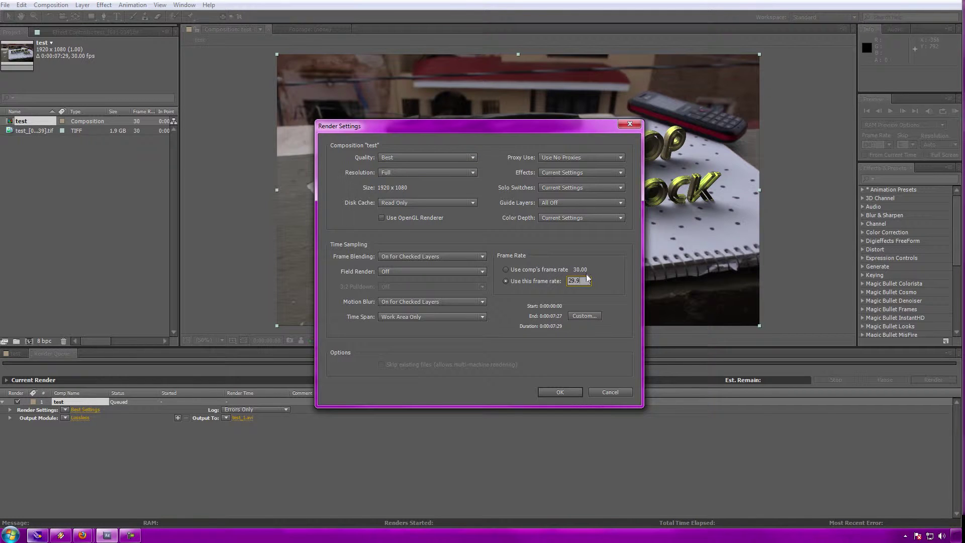
click(557, 391)
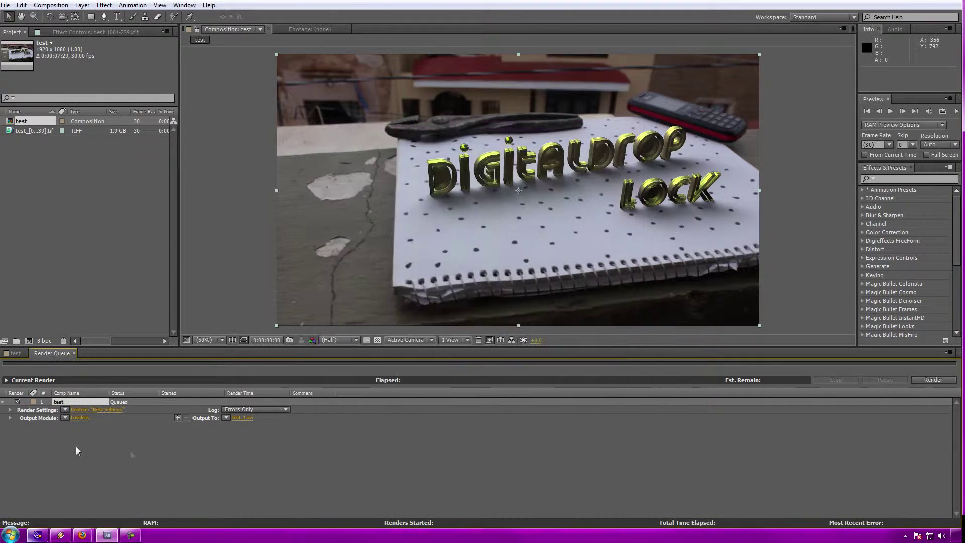
Set the output module format to H.264 and accept its encoding options
click(81, 417)
click(451, 146)
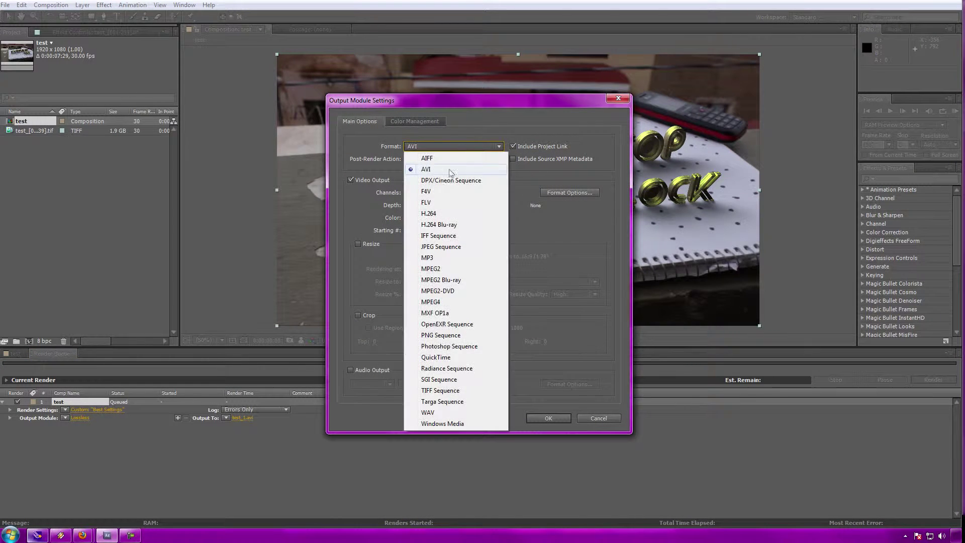
click(440, 213)
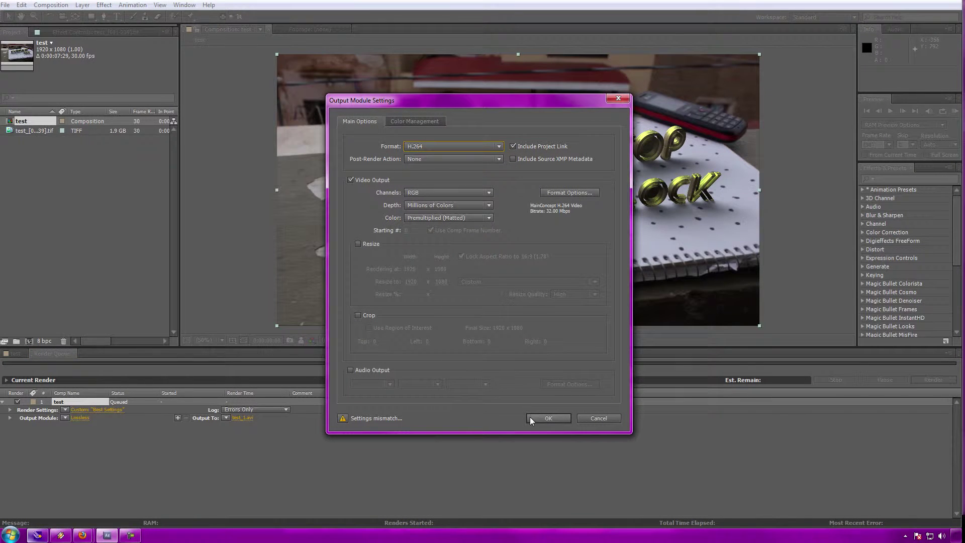
click(581, 193)
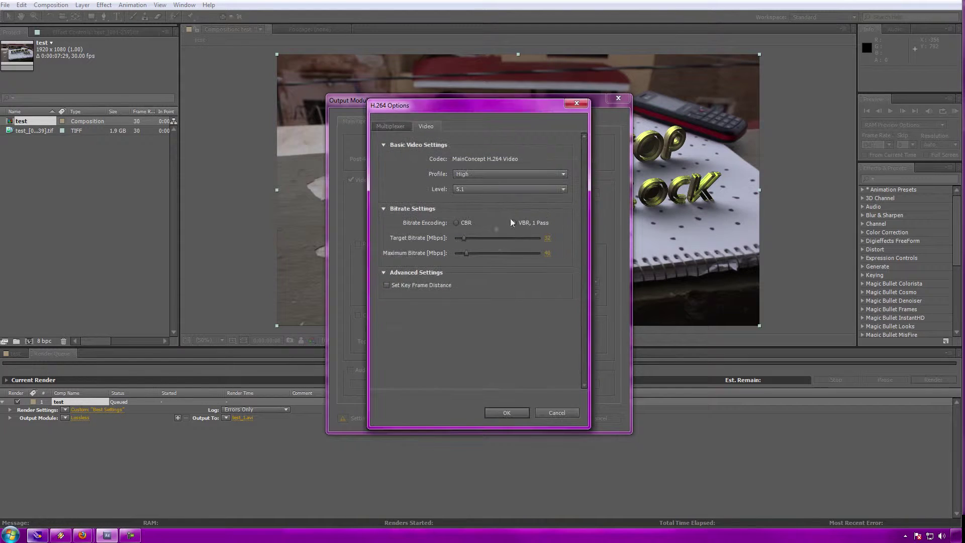
click(505, 412)
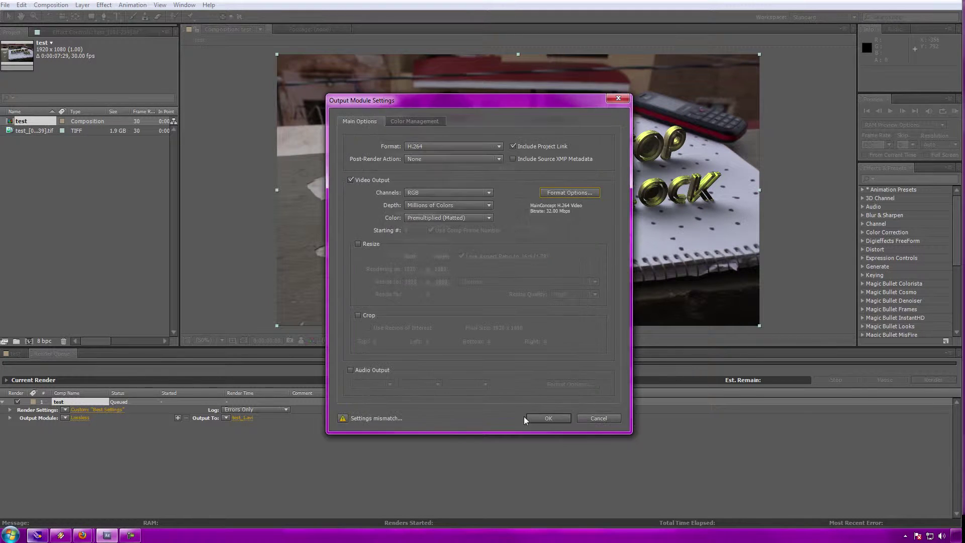
click(537, 420)
Save the output as test_1.mp4 on the Desktop and start the render
click(251, 418)
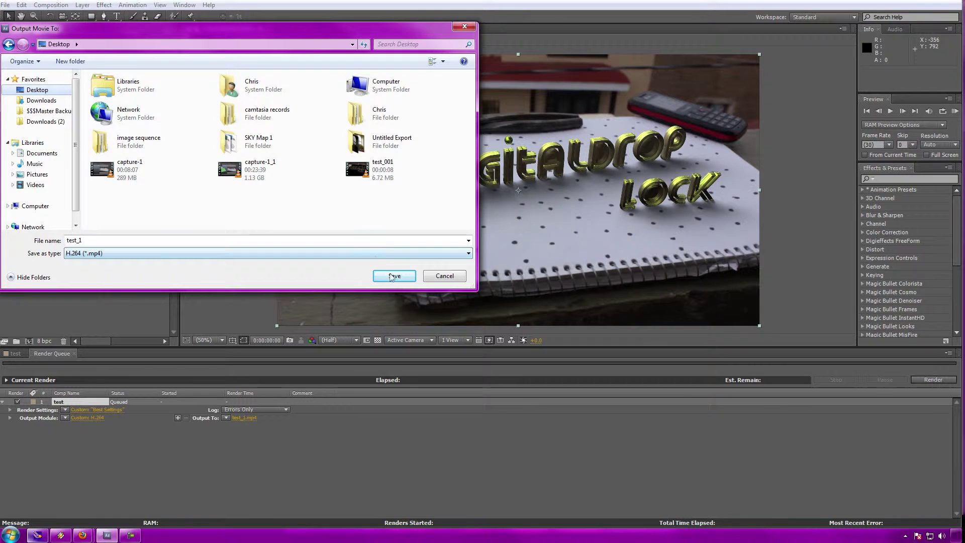
click(392, 276)
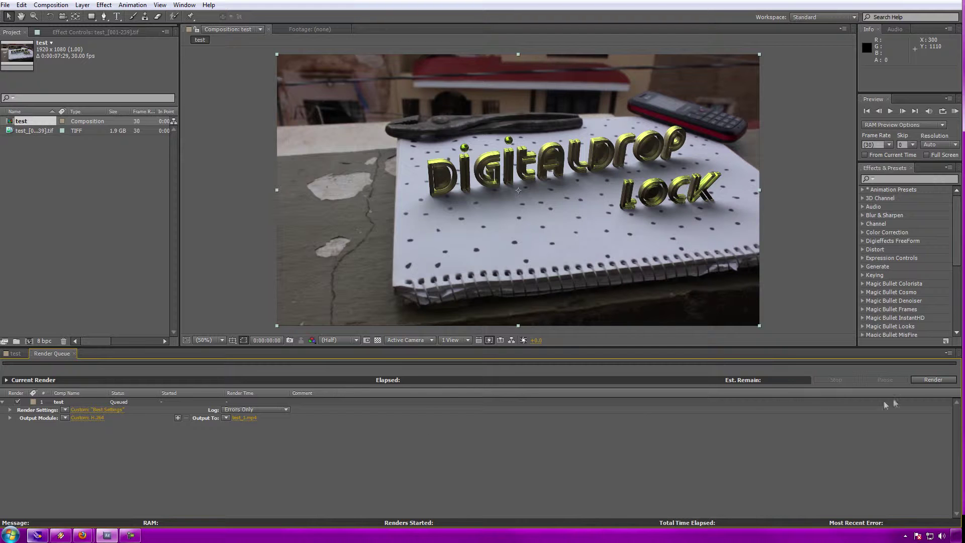
click(933, 380)
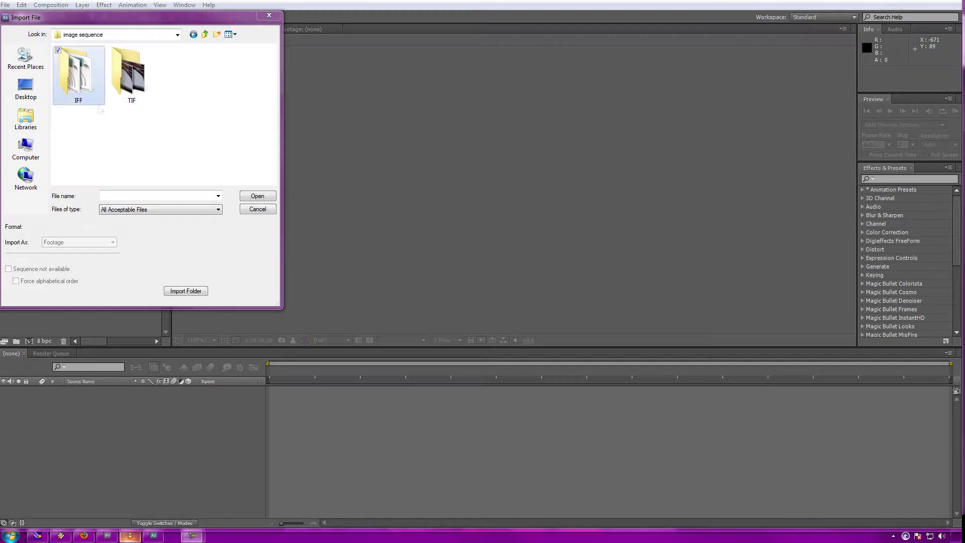
double_click(122, 75)
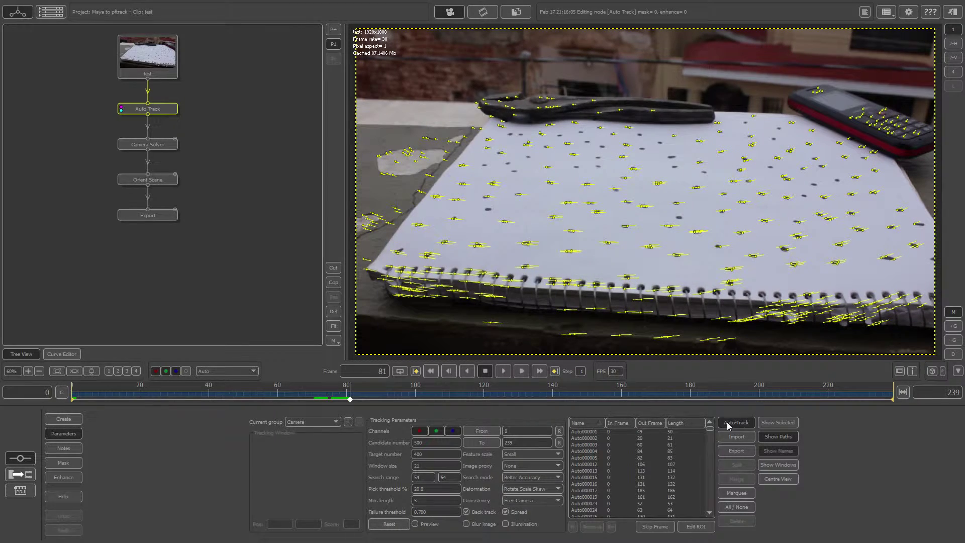
Load the IFF image sequence and select the DIGITALDROP text object in Maya
click(403, 175)
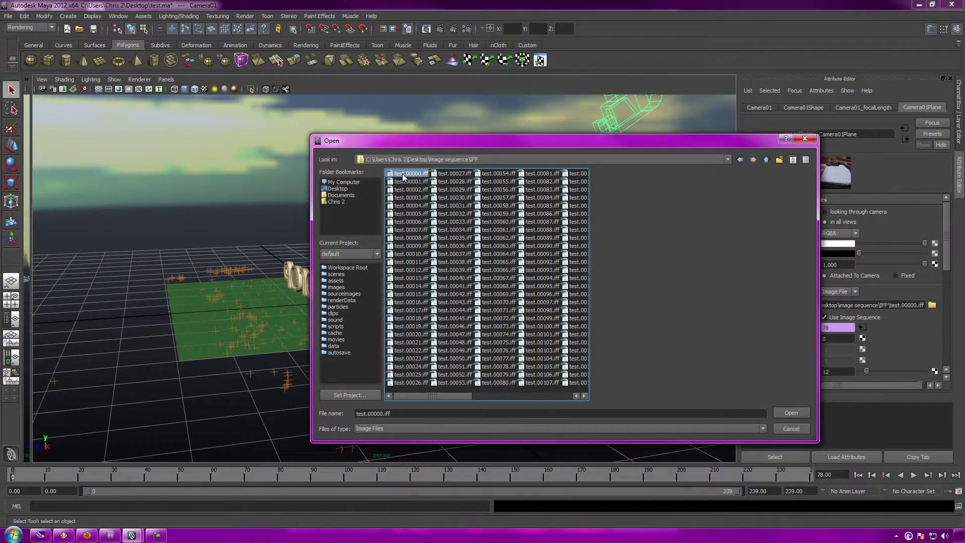
click(789, 413)
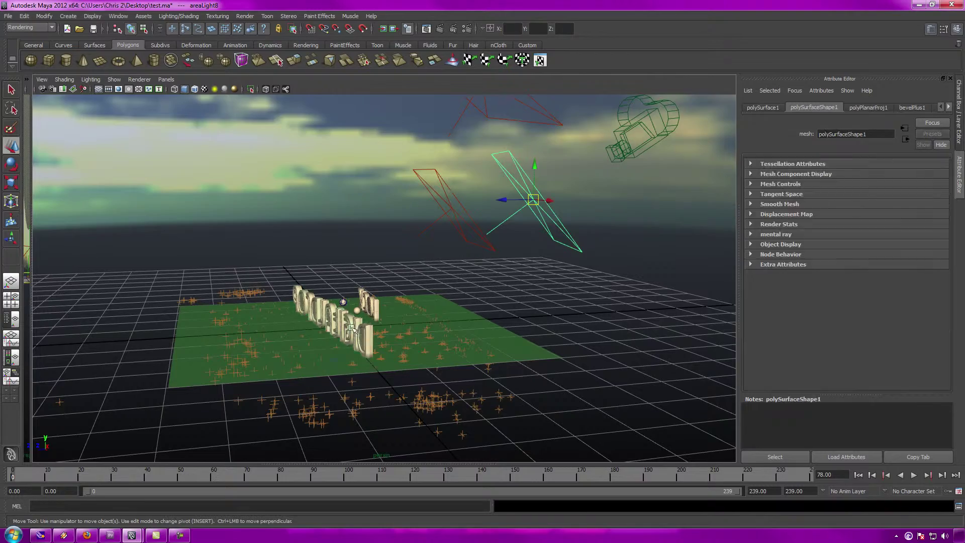
click(351, 327)
drag(351, 327, 428, 308)
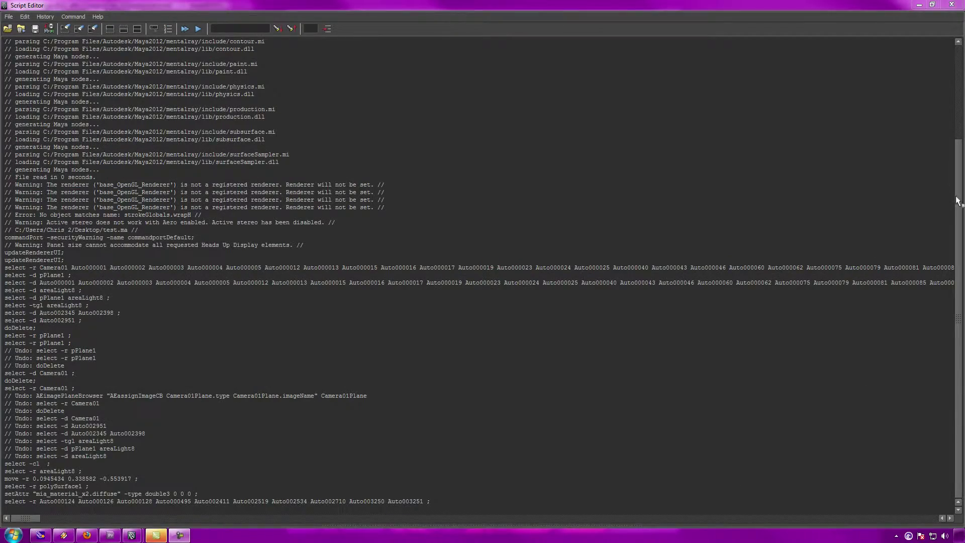
scroll(956, 200, up, 6)
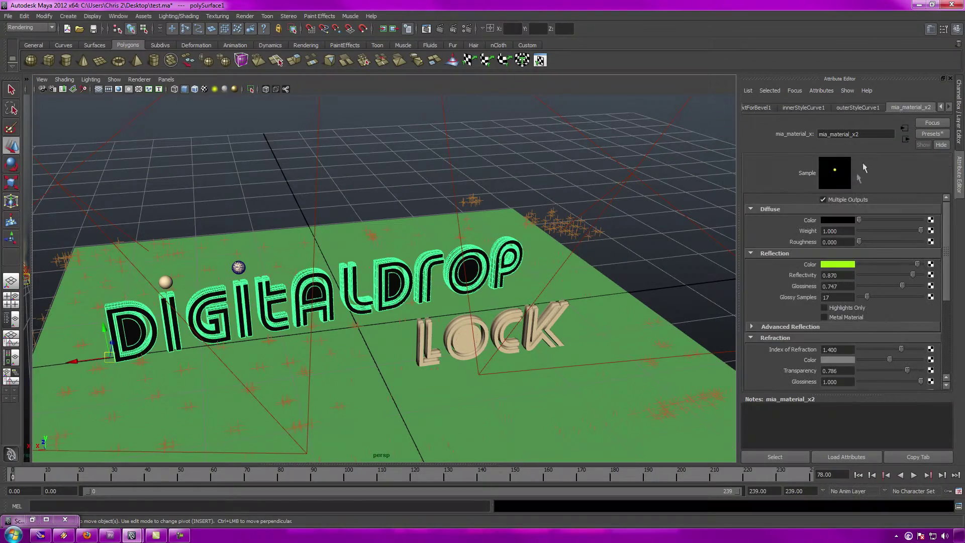
Make the diffuse grey, reflection black, refraction index 1.150, and darken the refraction colour
drag(866, 222, 903, 220)
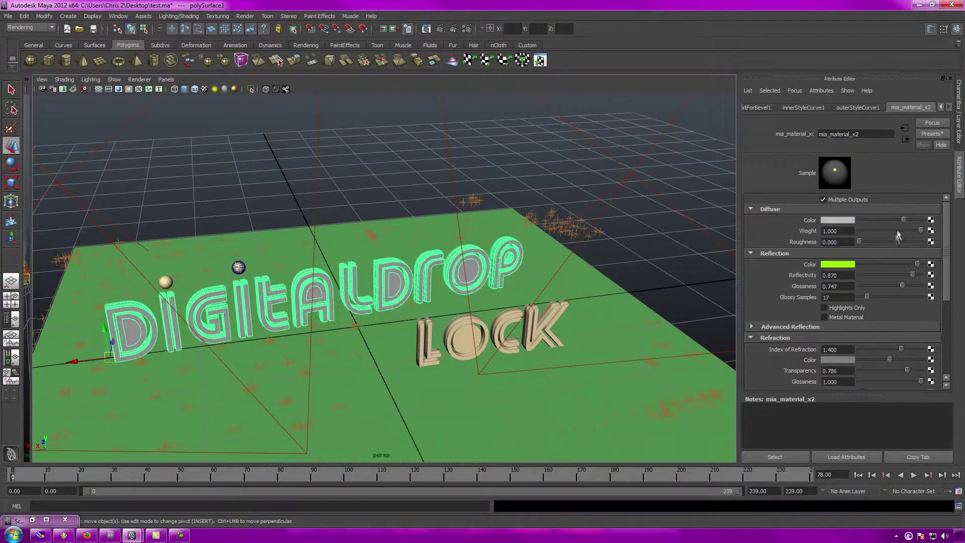
drag(890, 266, 848, 275)
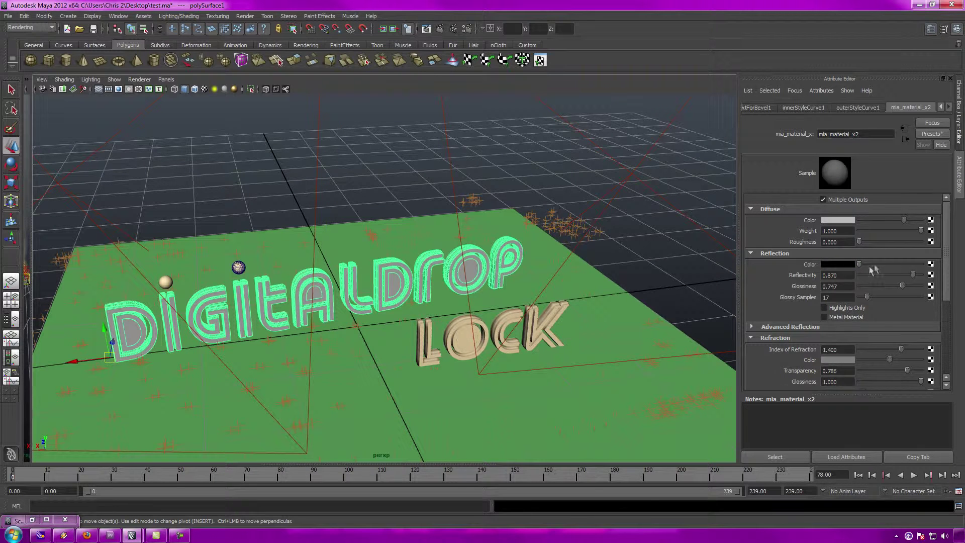
scroll(874, 274, down, 3)
drag(888, 291, 883, 300)
drag(433, 281, 603, 252)
scroll(859, 213, up, 3)
Darken the diffuse colour again and increase the material's anisotropy to 1.549
drag(880, 228, 814, 240)
click(847, 223)
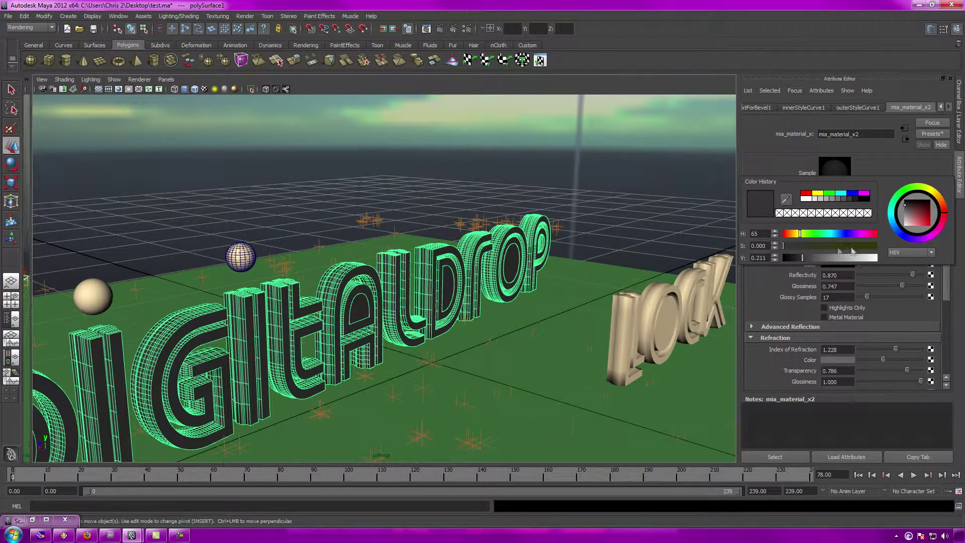
scroll(882, 323, down, 5)
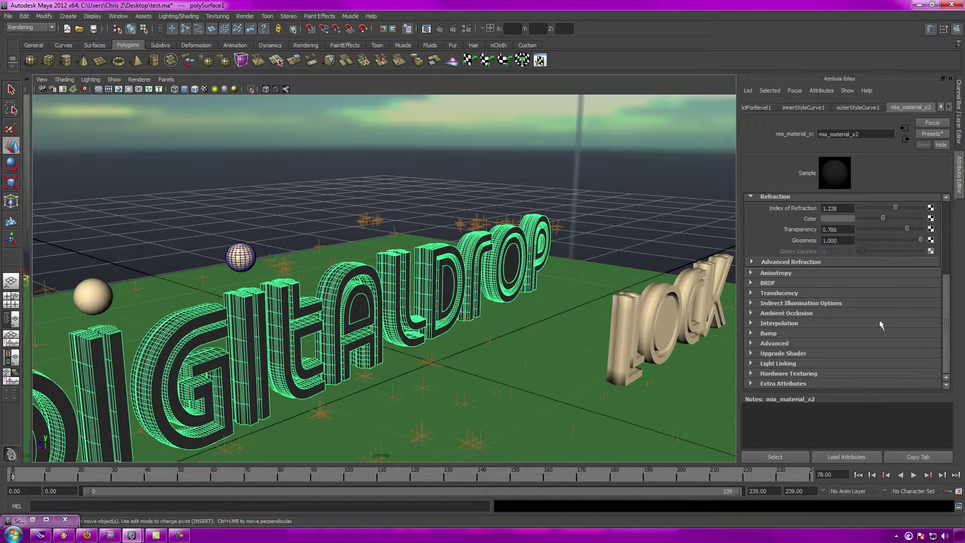
click(752, 273)
drag(861, 286, 870, 287)
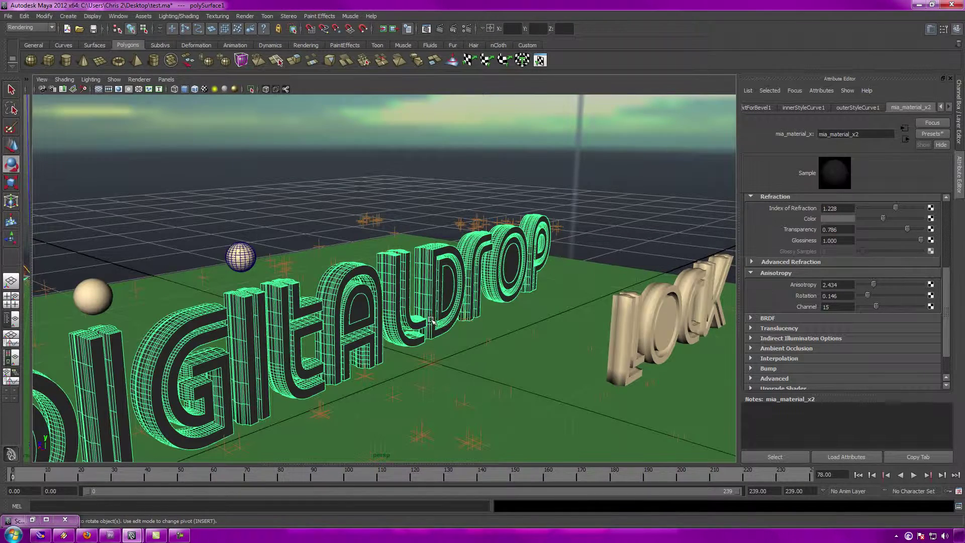
drag(432, 324, 392, 280)
scroll(392, 281, down, 5)
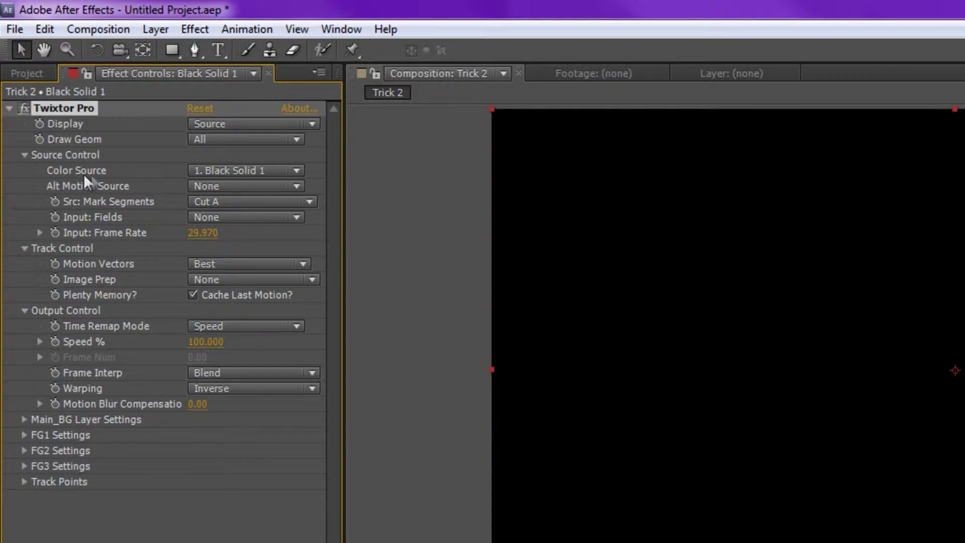
click(235, 170)
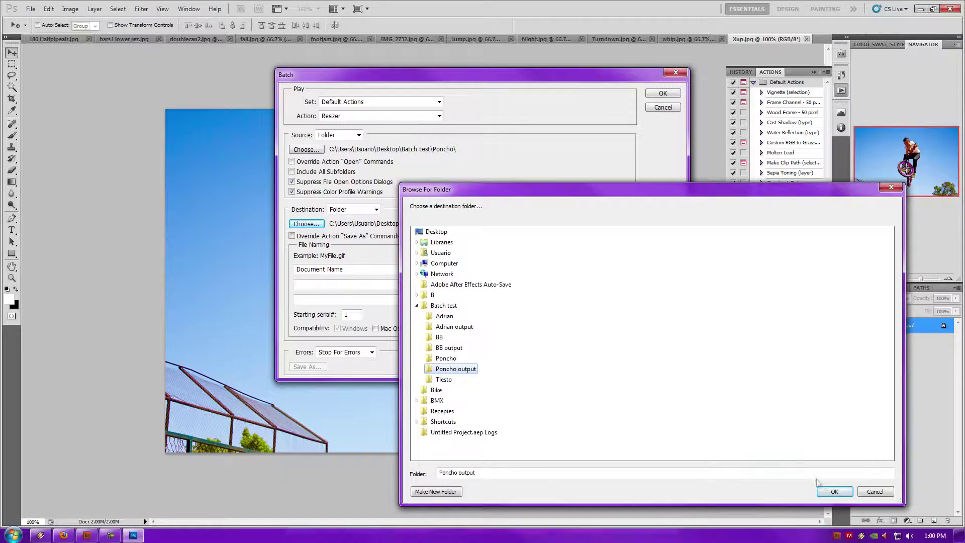
Confirm Batch test > Poncho output as the batch destination folder
click(833, 491)
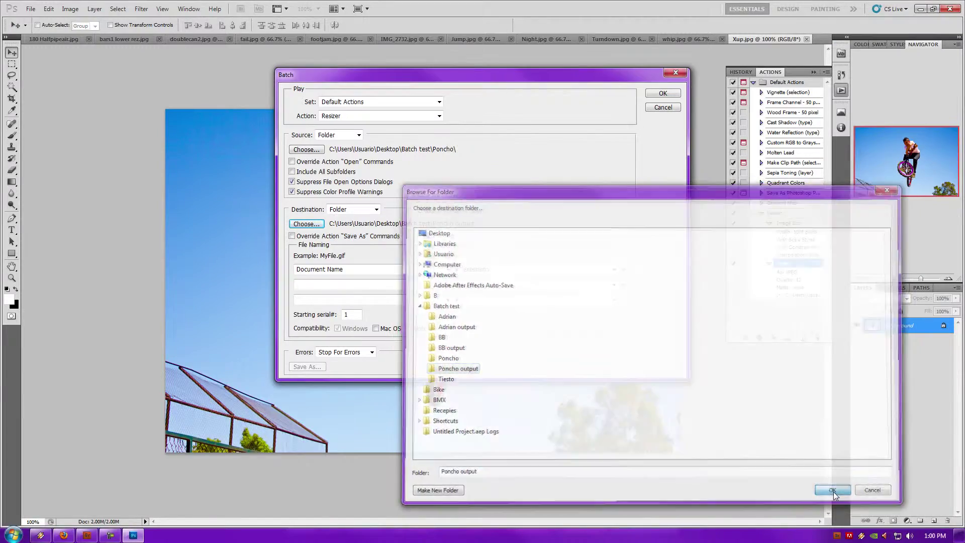